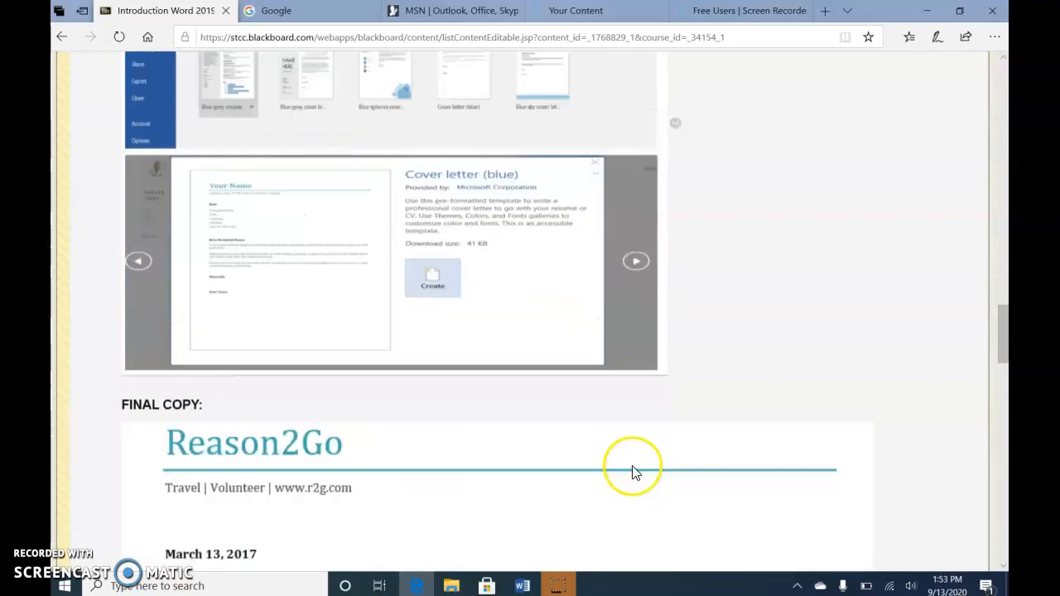
scroll(634, 469, "down", 2)
Step: Review the Rainforest Letter instructions and final copy, and arrange all open windows side by side
scroll(635, 469, "up", 7)
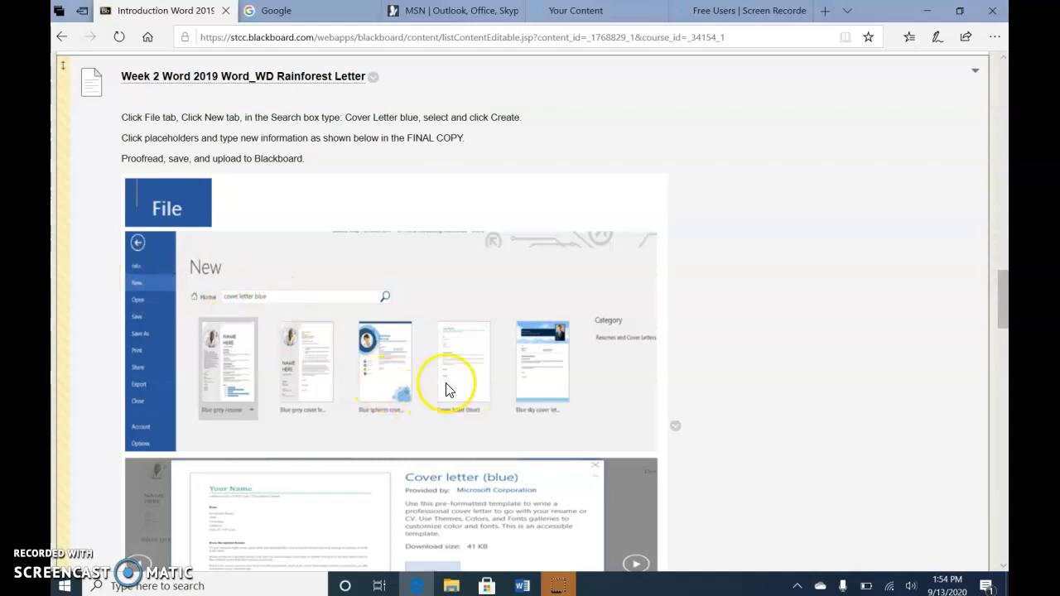
scroll(488, 401, "down", 5)
scroll(484, 443, "down", 4)
scroll(292, 201, "up", 1)
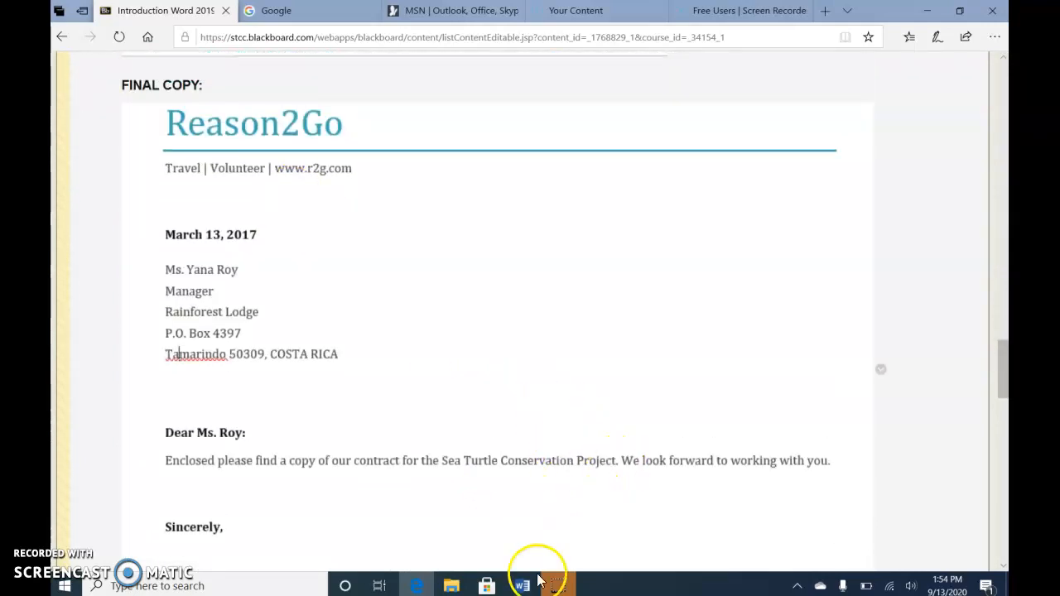
right_click(653, 585)
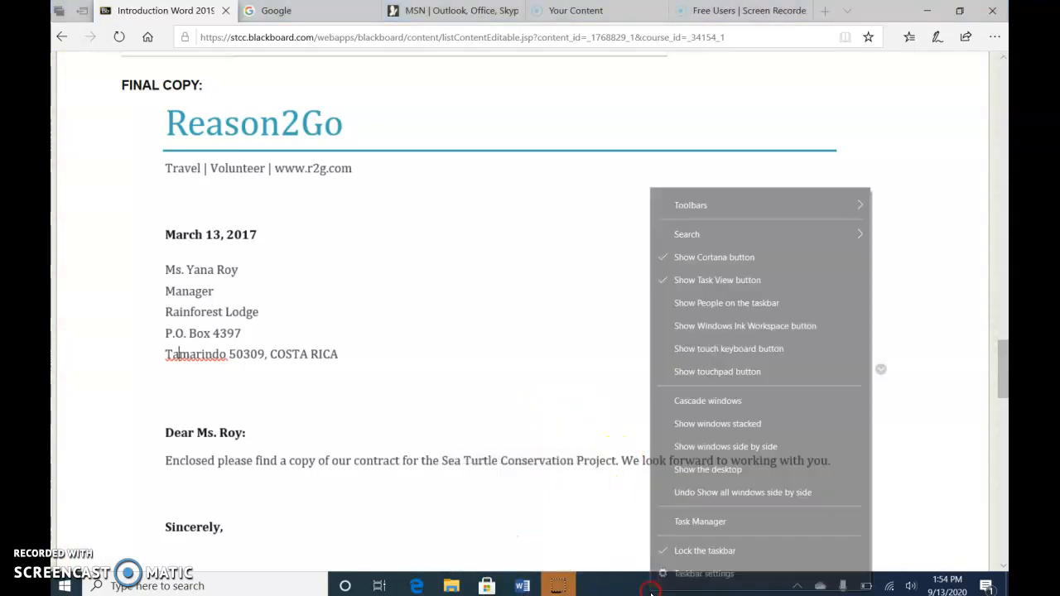
left_click(717, 450)
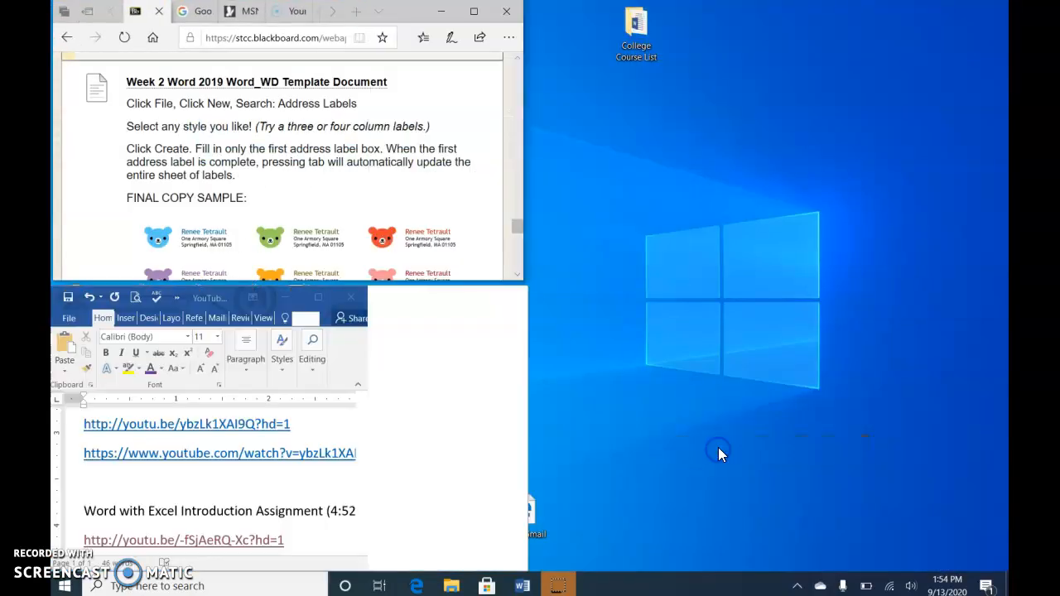
Step: Place the Word window beside the browser, extend both windows downward, and bring the assignment's final copy into view
left_click_drag(248, 300, 722, 0)
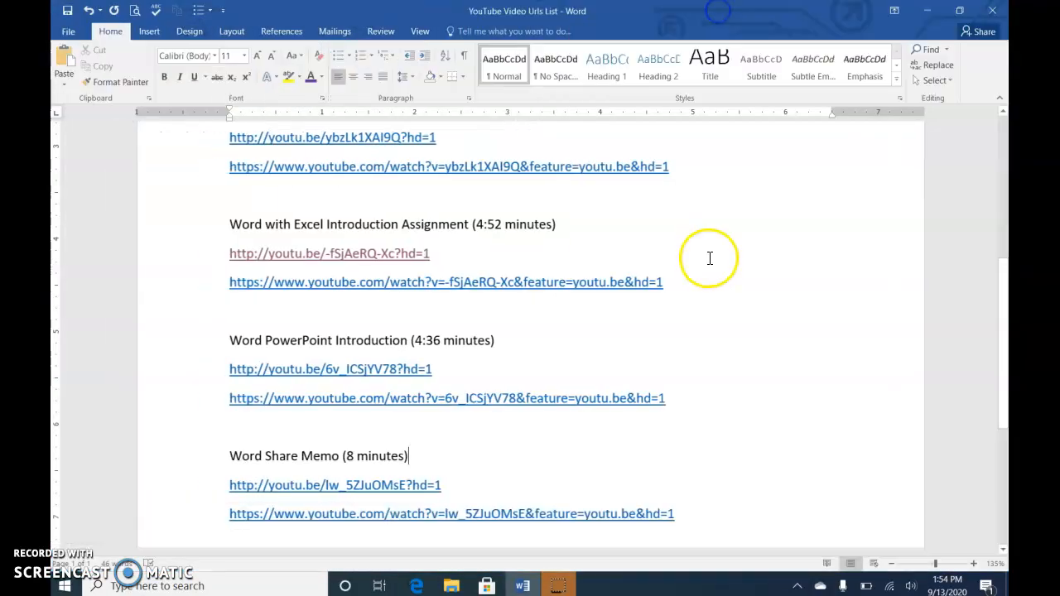
left_click(959, 10)
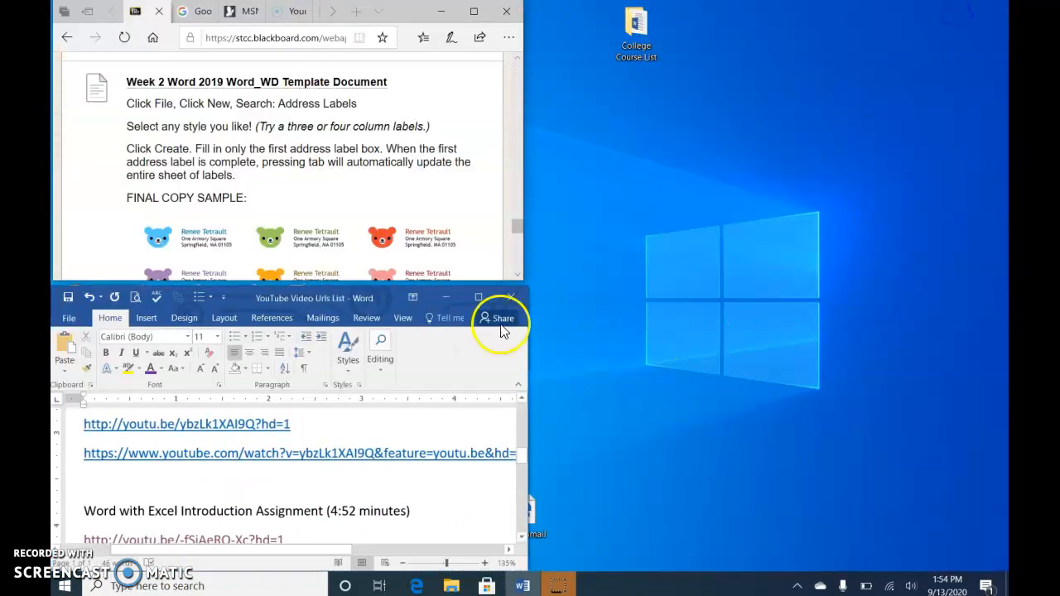
left_click_drag(236, 302, 718, 18)
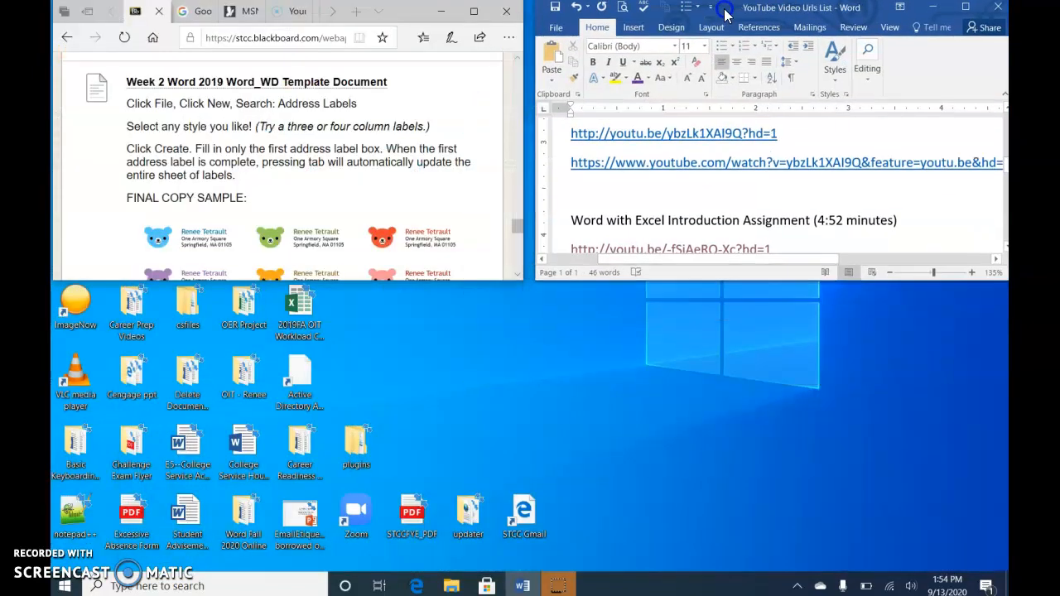
left_click_drag(784, 289, 793, 532)
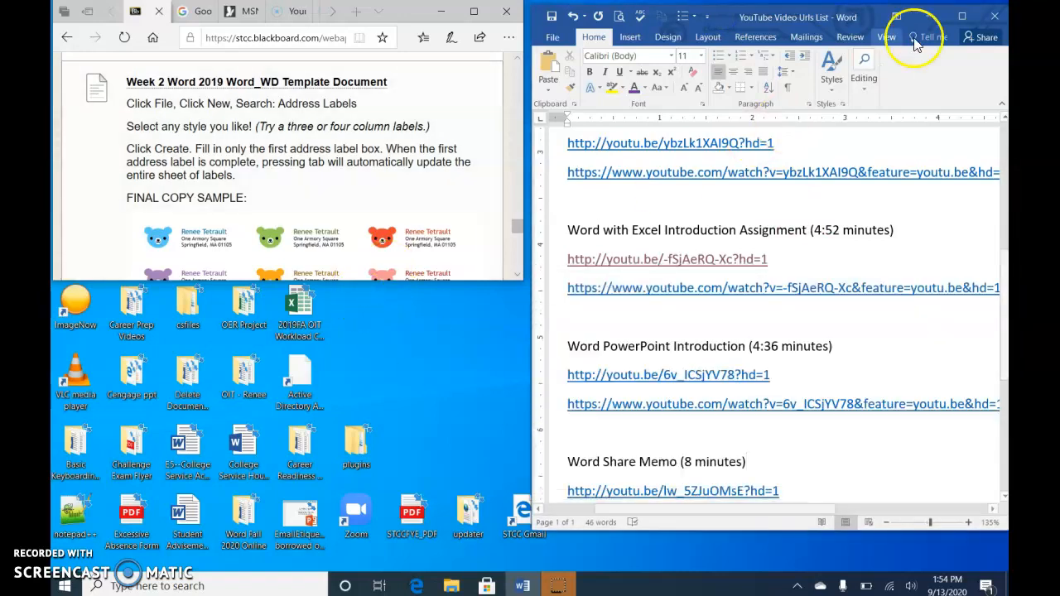
left_click_drag(244, 280, 211, 541)
scroll(175, 367, "up", 2)
scroll(199, 347, "up", 4)
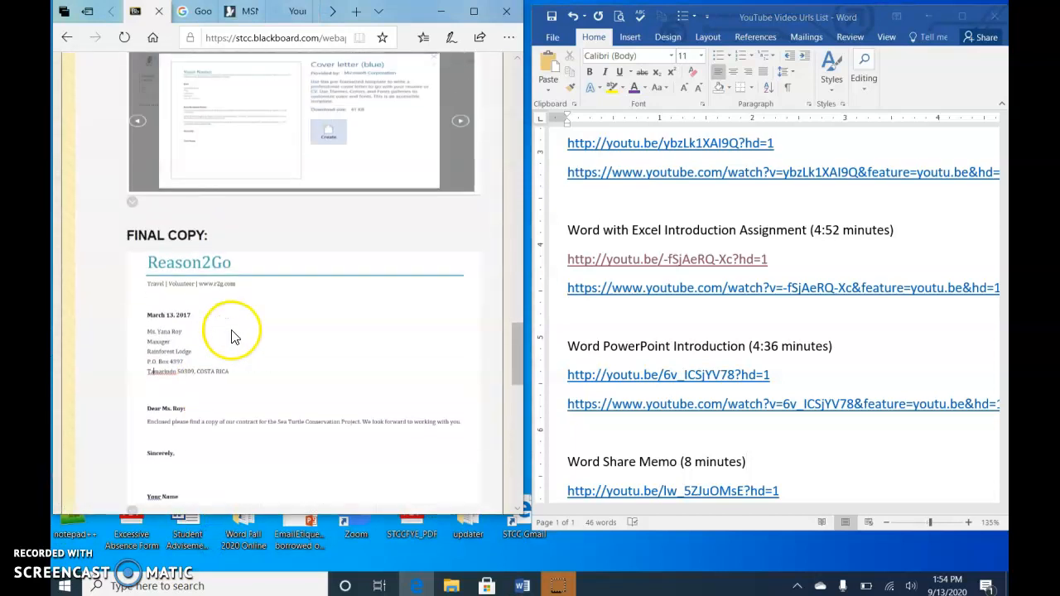
Step: Search the new document templates for "cover letter blue"
left_click(549, 25)
left_click(550, 37)
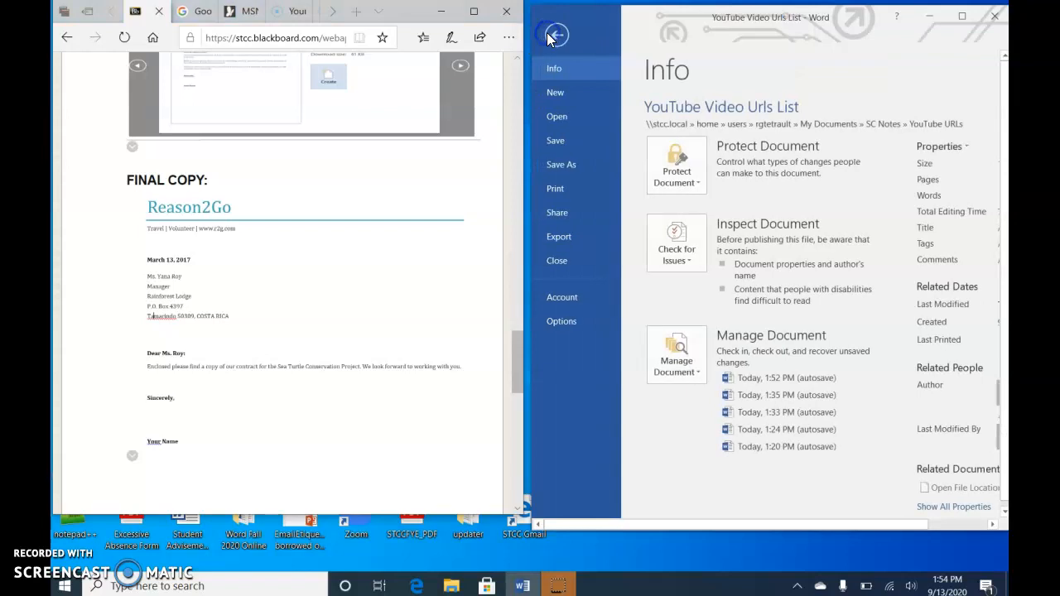
left_click(553, 91)
left_click(705, 121)
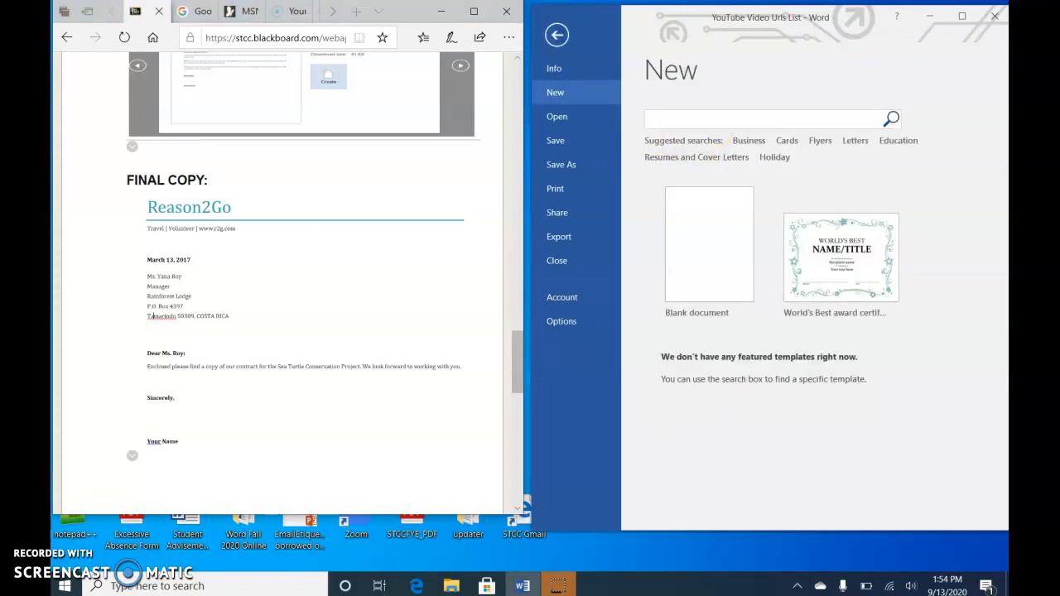
type("cover letter blue")
key("Return")
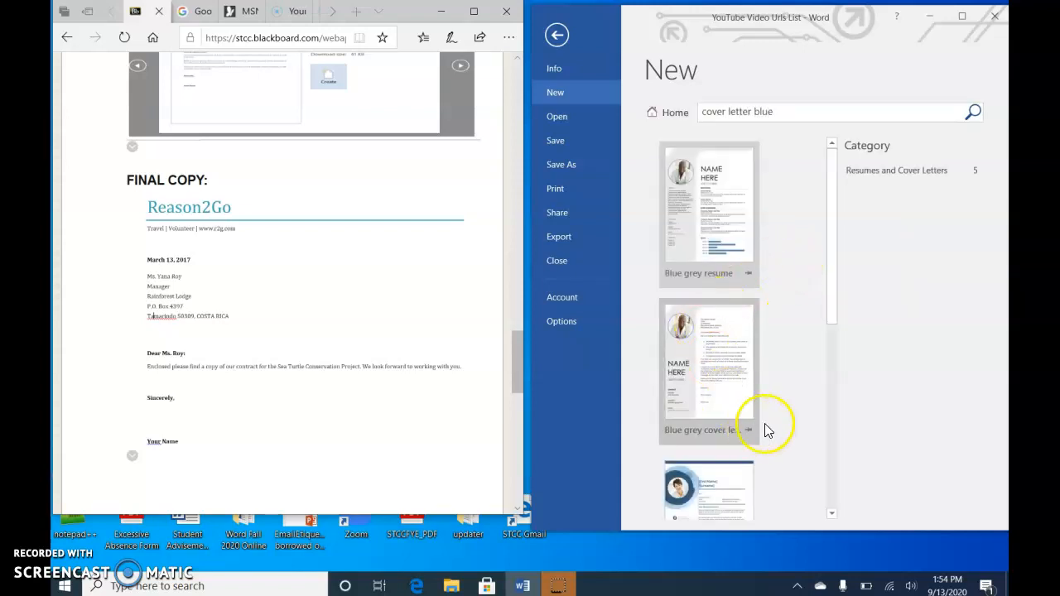
Step: Create a new document from the Cover letter (blue) template
scroll(766, 425, "down", 4)
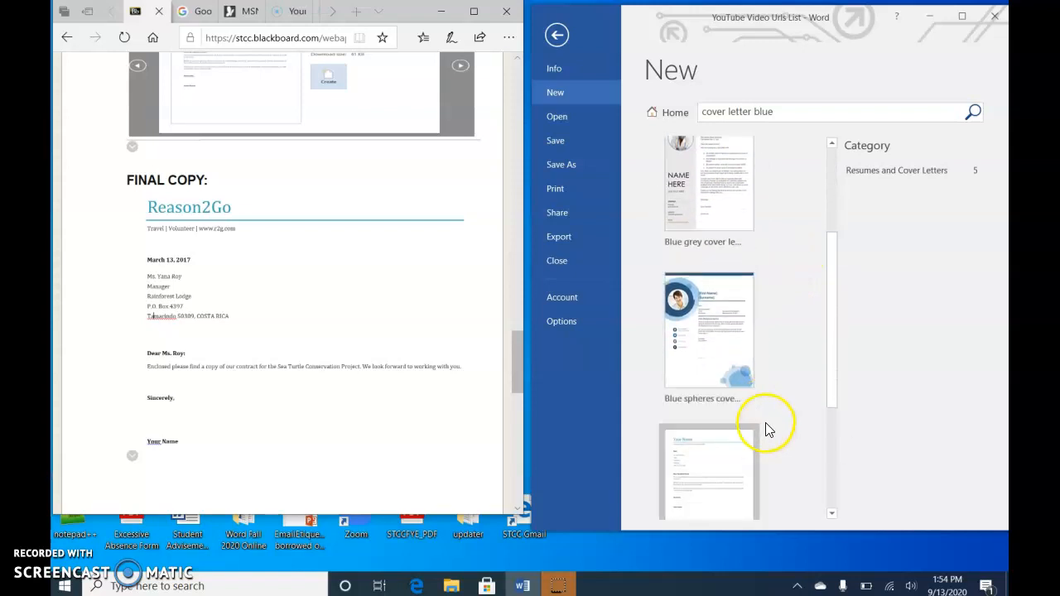
scroll(765, 425, "down", 1)
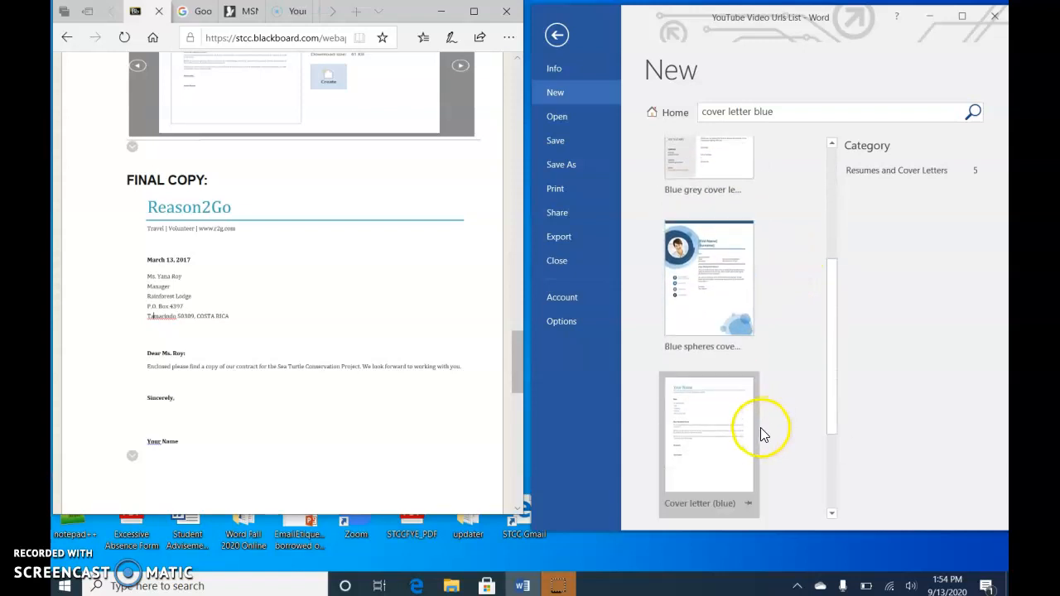
left_click(697, 445)
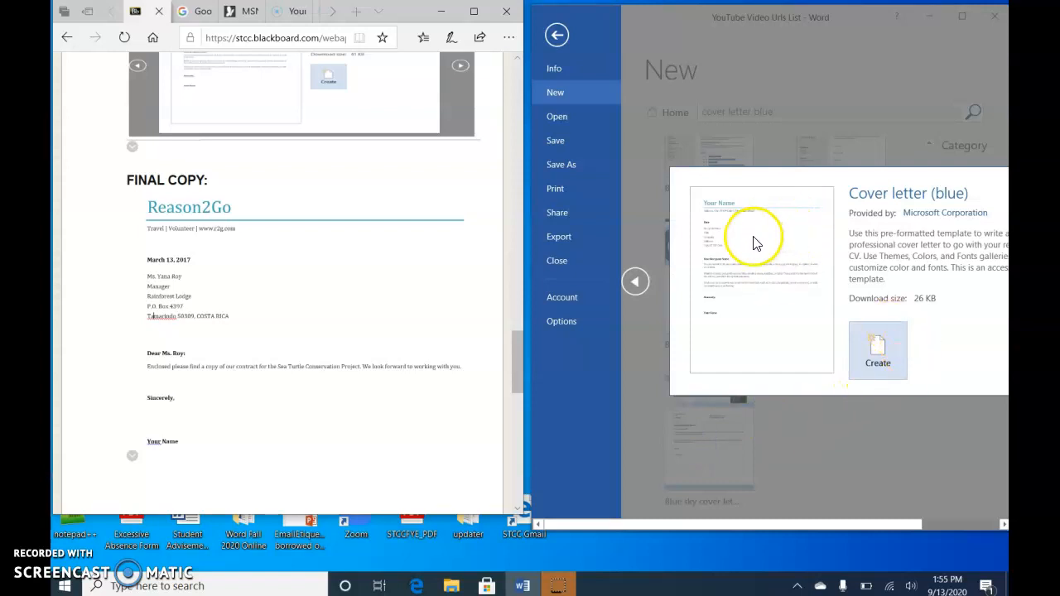
scroll(300, 245, "down", 1)
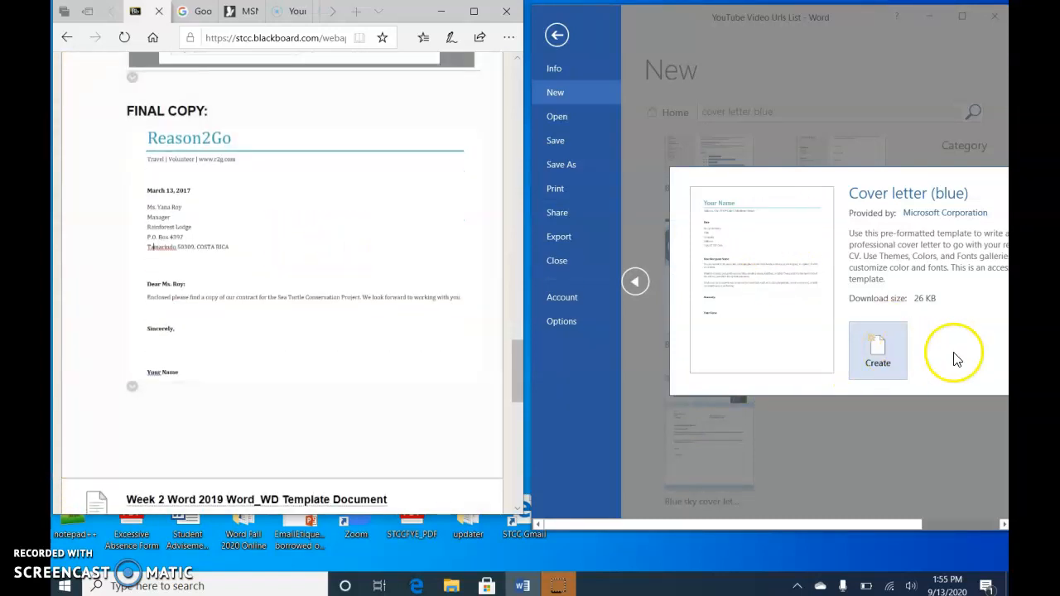
left_click(877, 358)
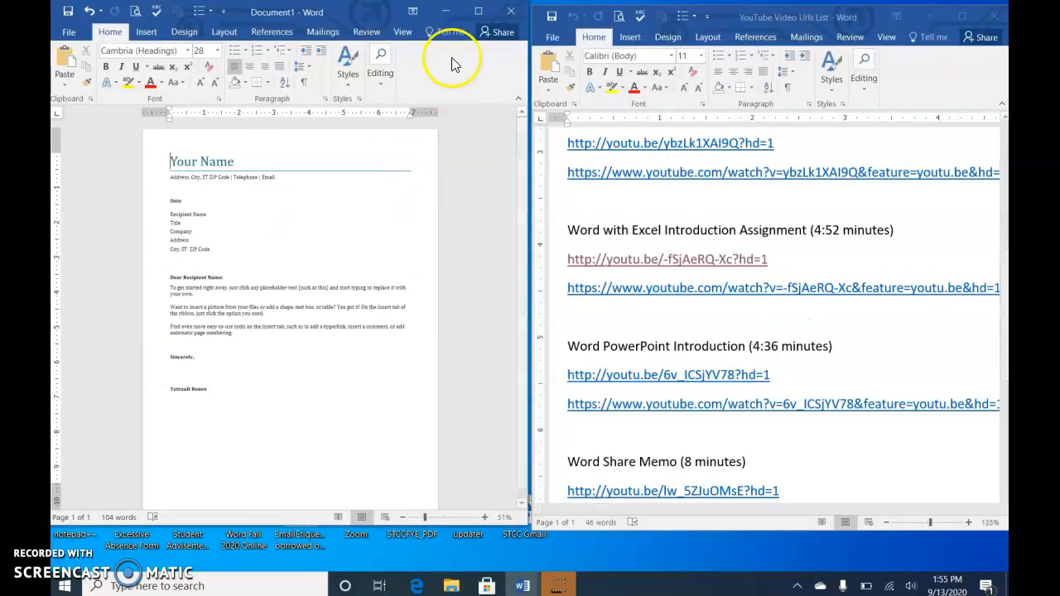
Step: Move the new cover letter window beside the browser so the assignment's final copy stays visible
left_click_drag(337, 10, 861, 10)
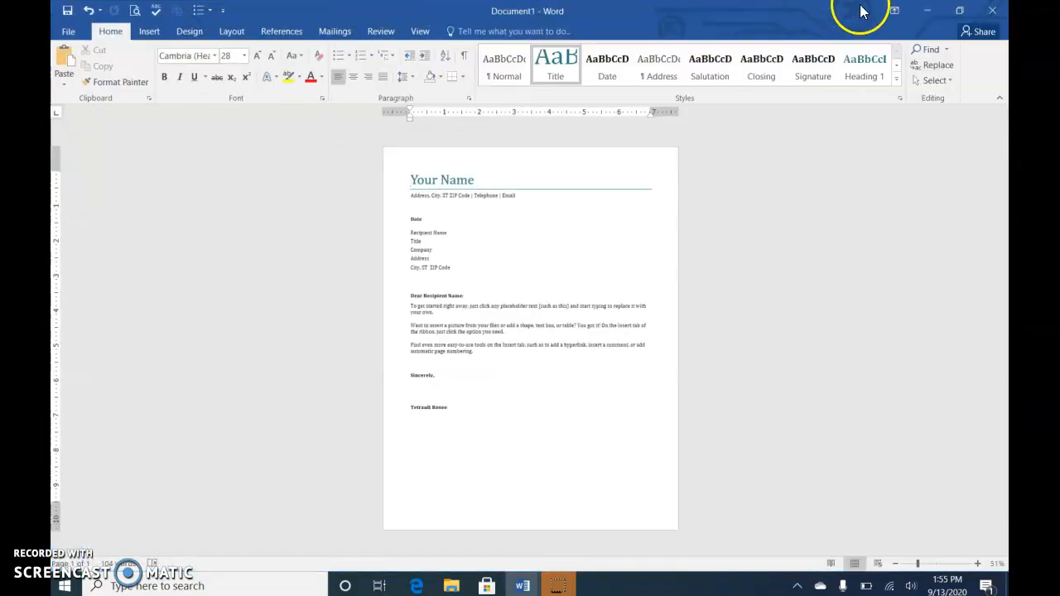
left_click(958, 11)
left_click_drag(261, 8, 746, 45)
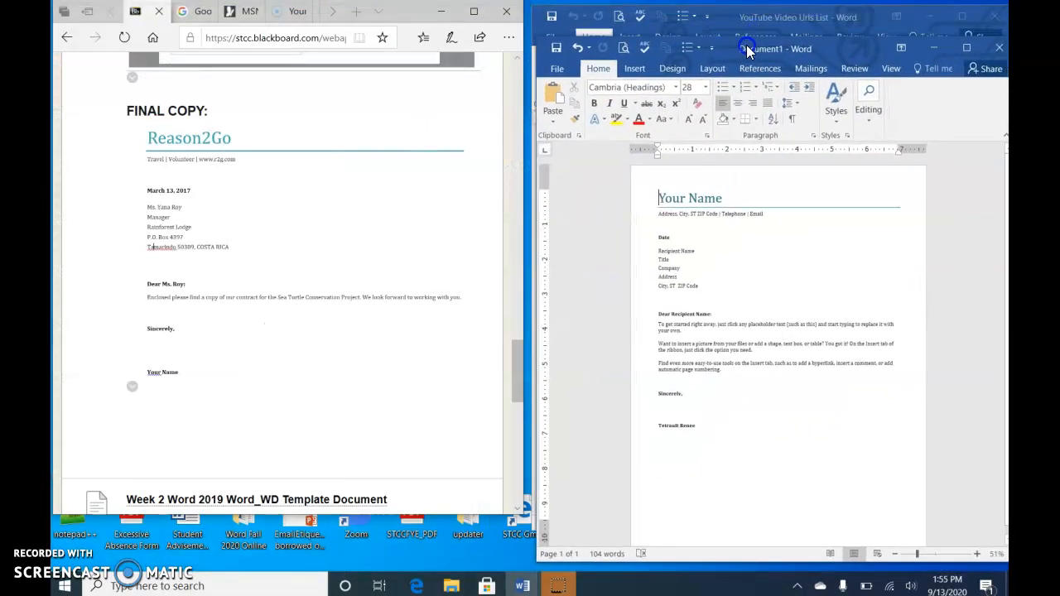
left_click(690, 202)
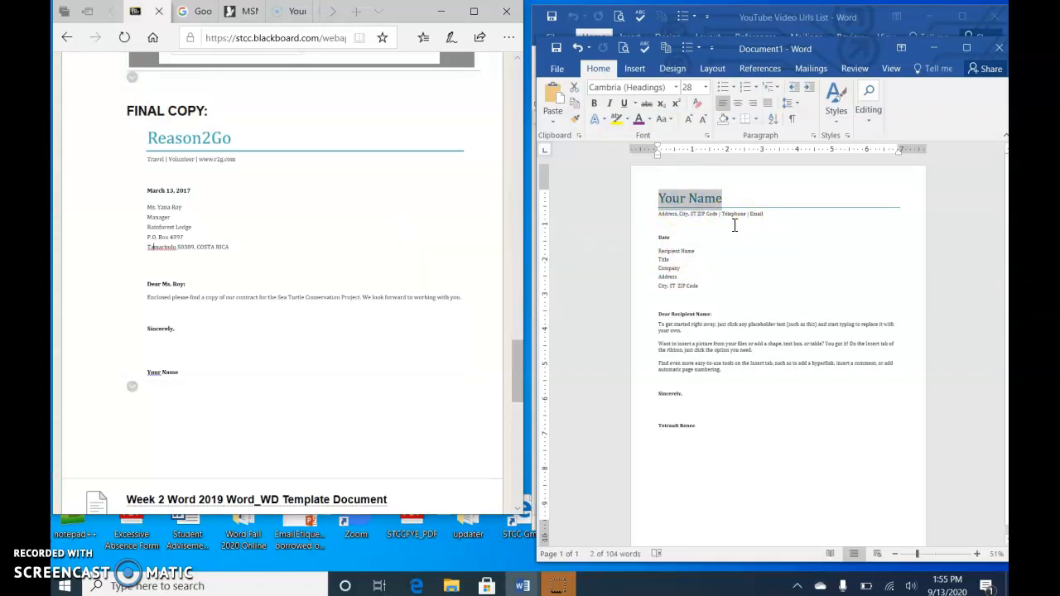
type("Reason2Go")
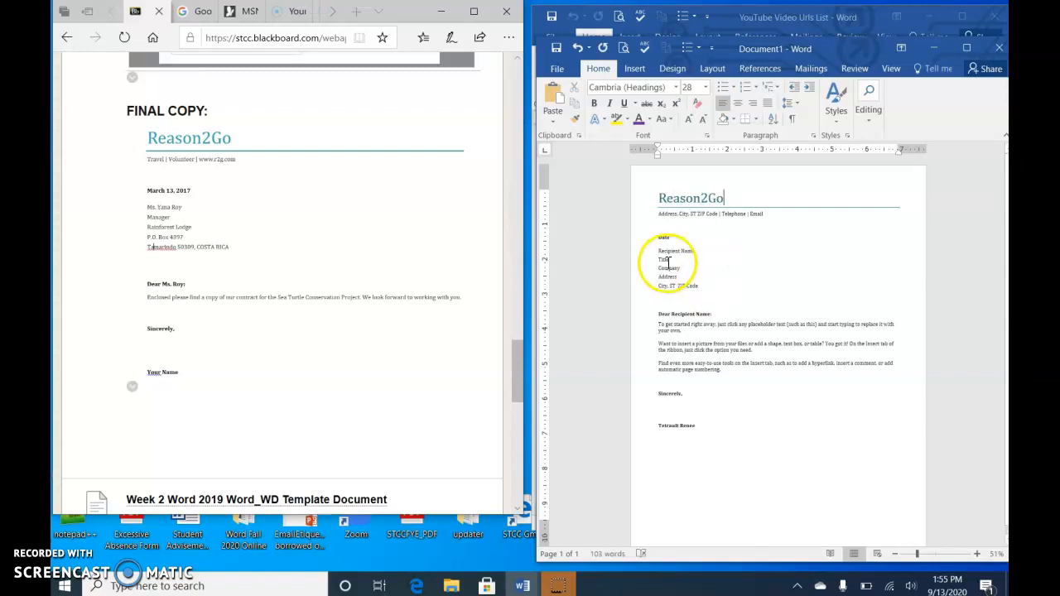
left_click(661, 207)
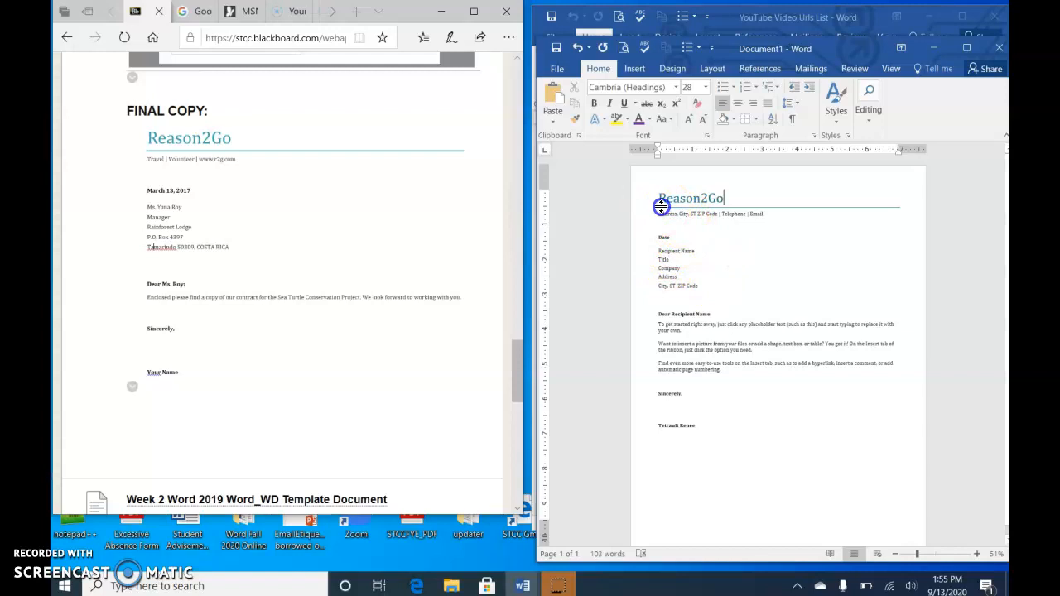
left_click(684, 217)
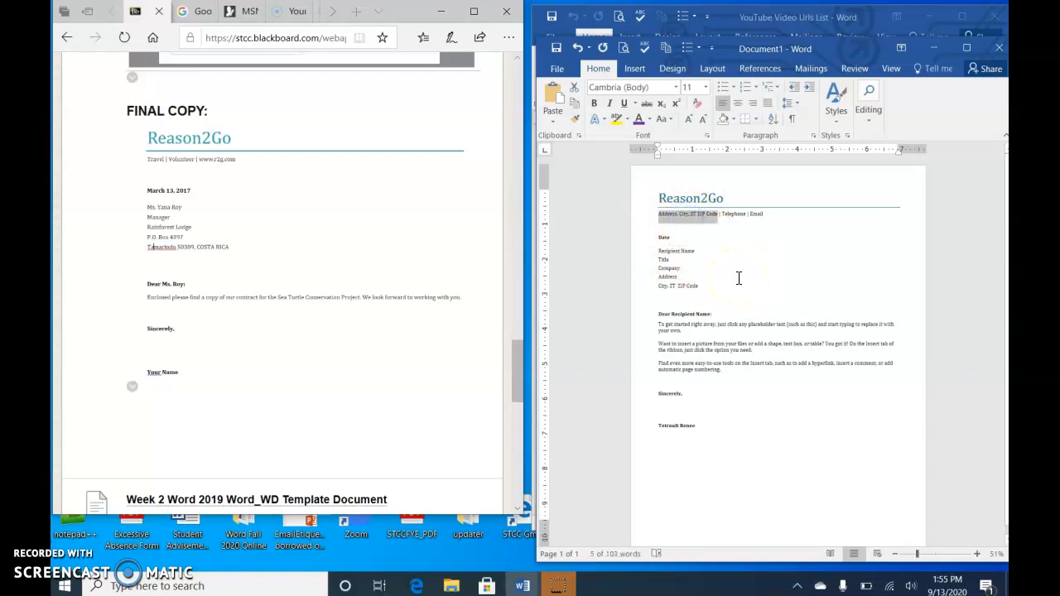
type("Travel")
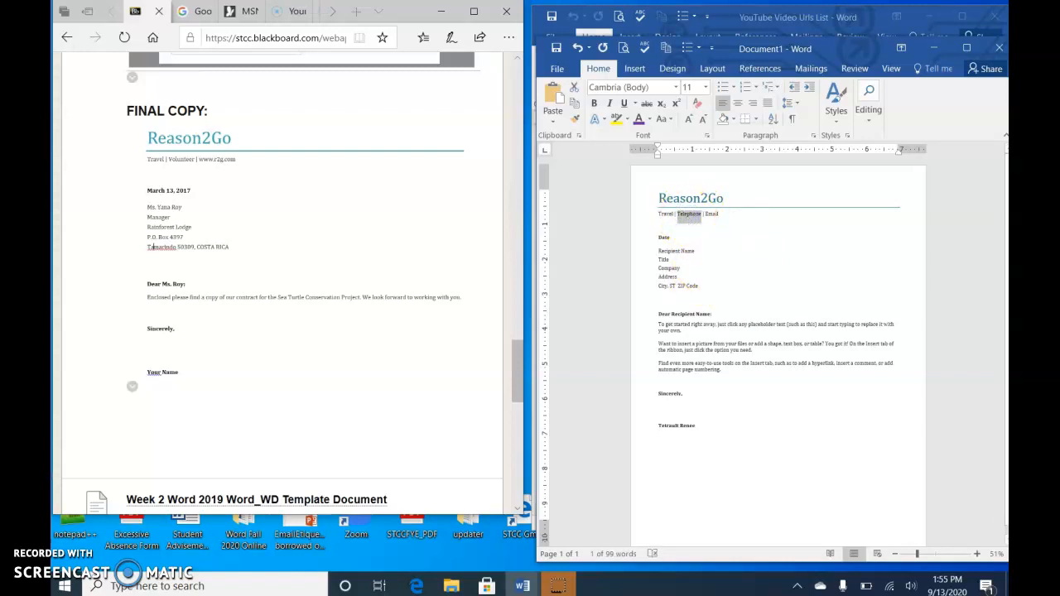
type("9")
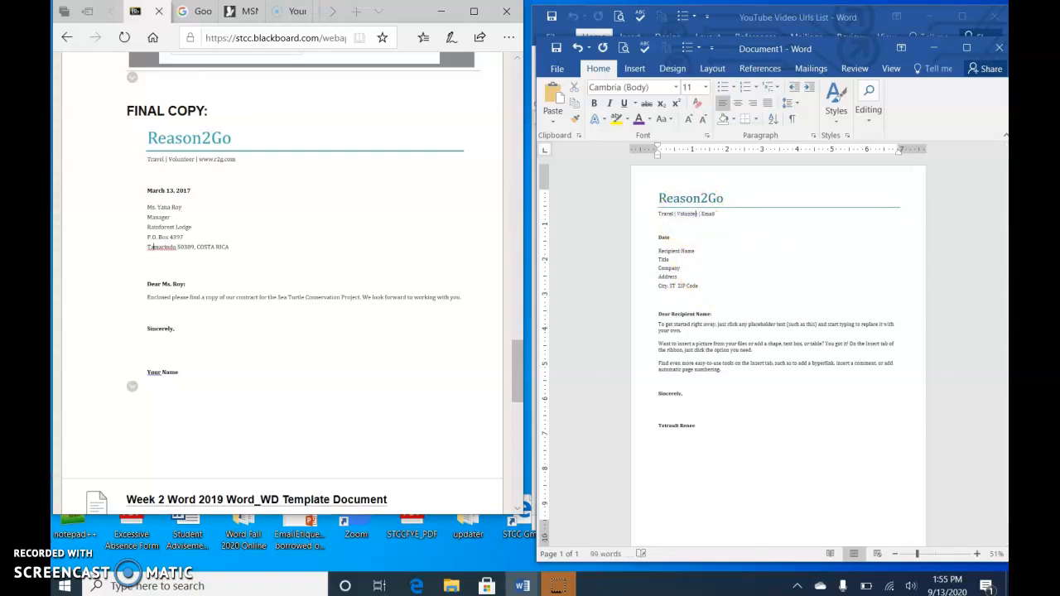
left_click(709, 216)
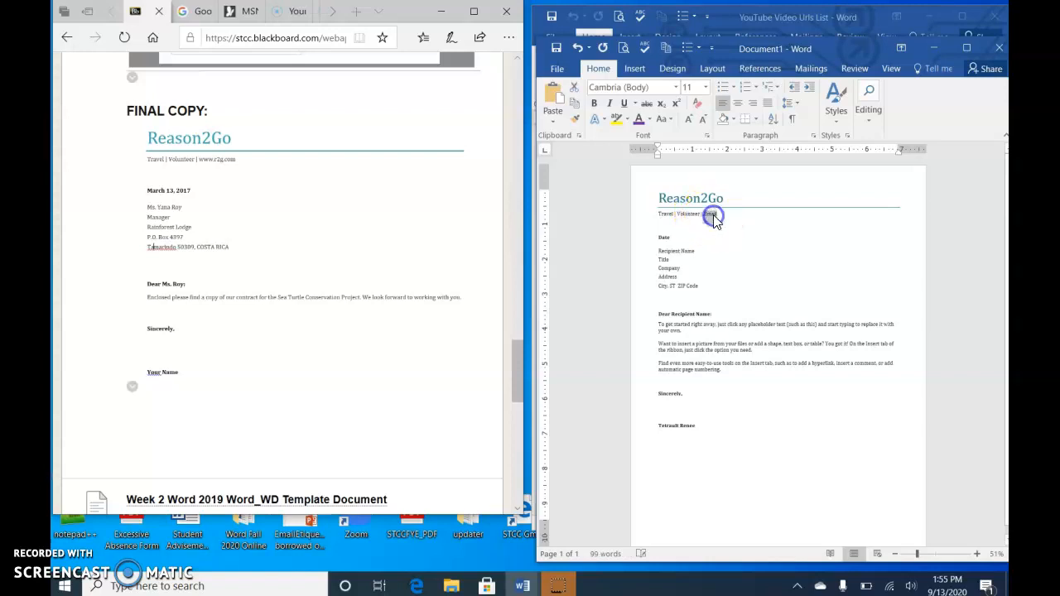
type("www.r2g.com")
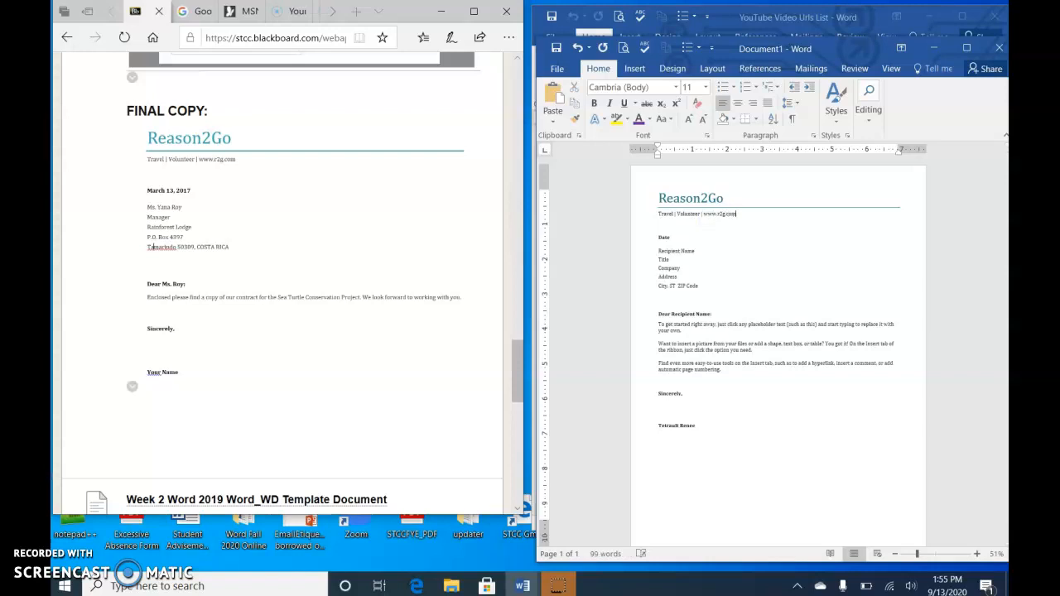
Step: Replace the Date placeholder with the current date in the "September 13, 2020" format
left_click(664, 238)
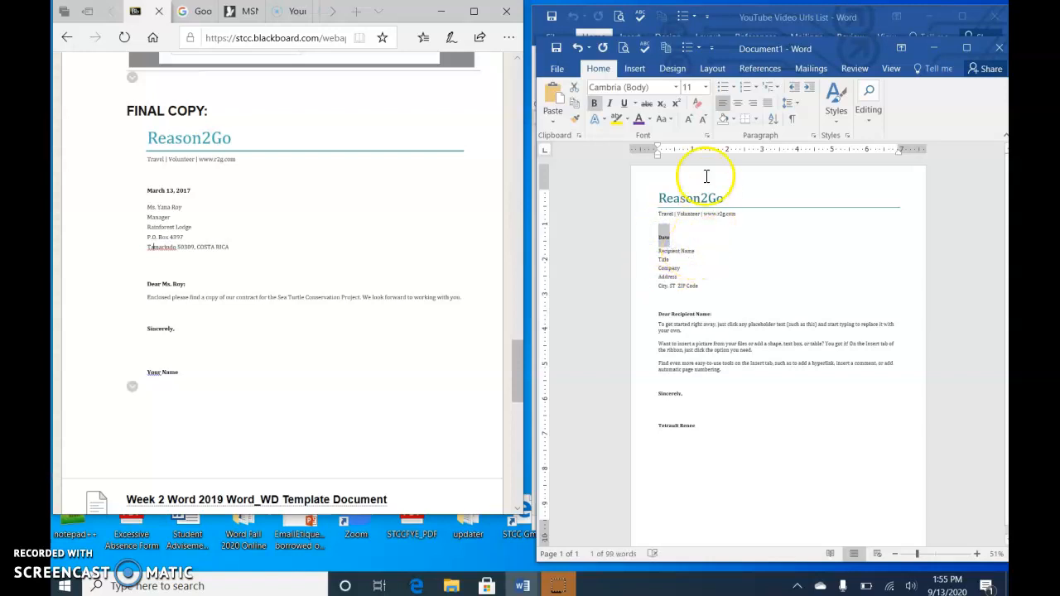
left_click(636, 70)
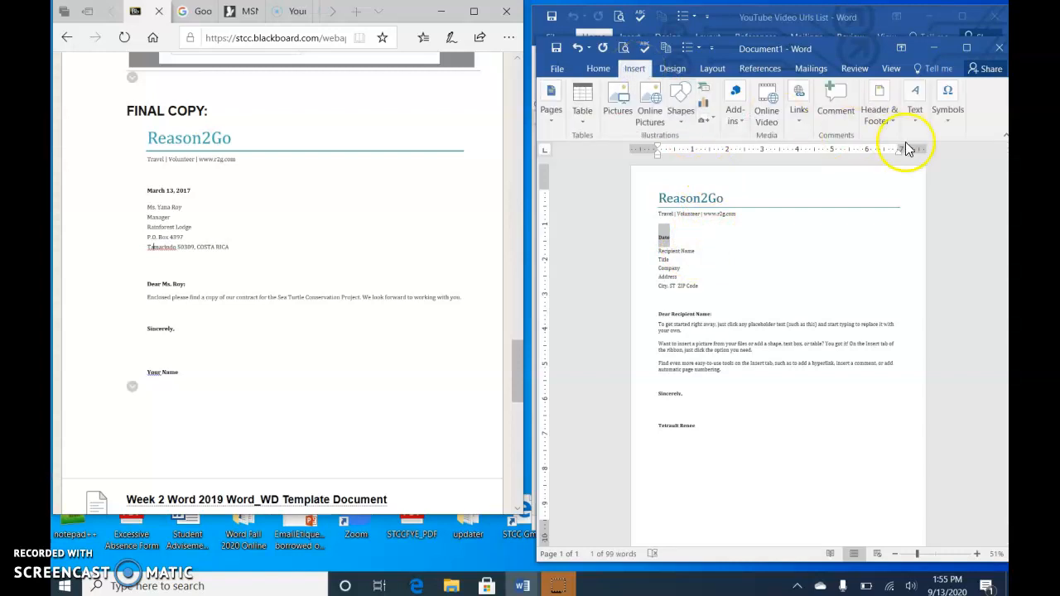
left_click(922, 119)
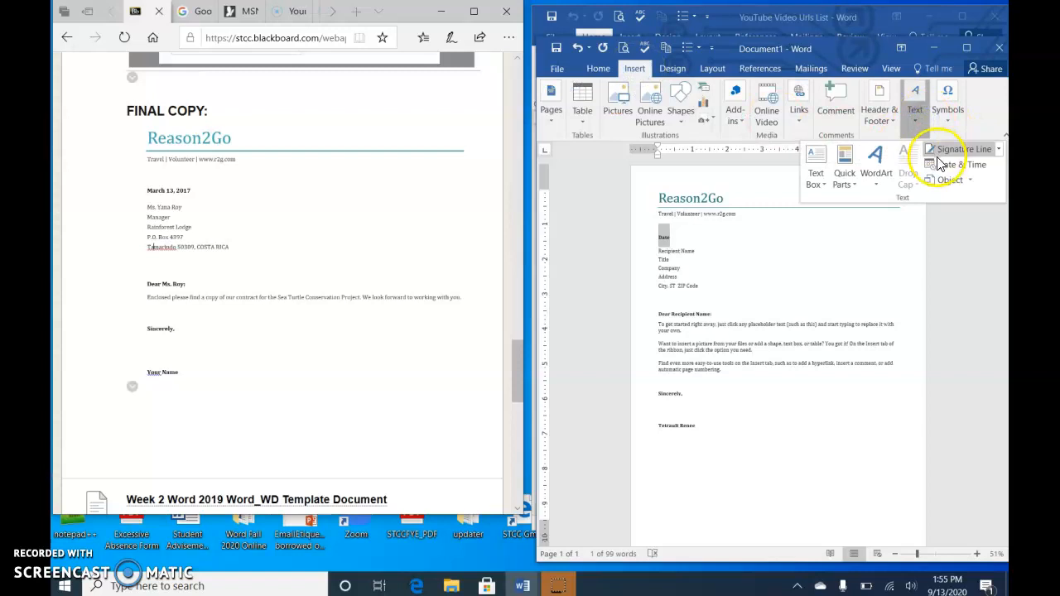
left_click(940, 163)
left_click(630, 222)
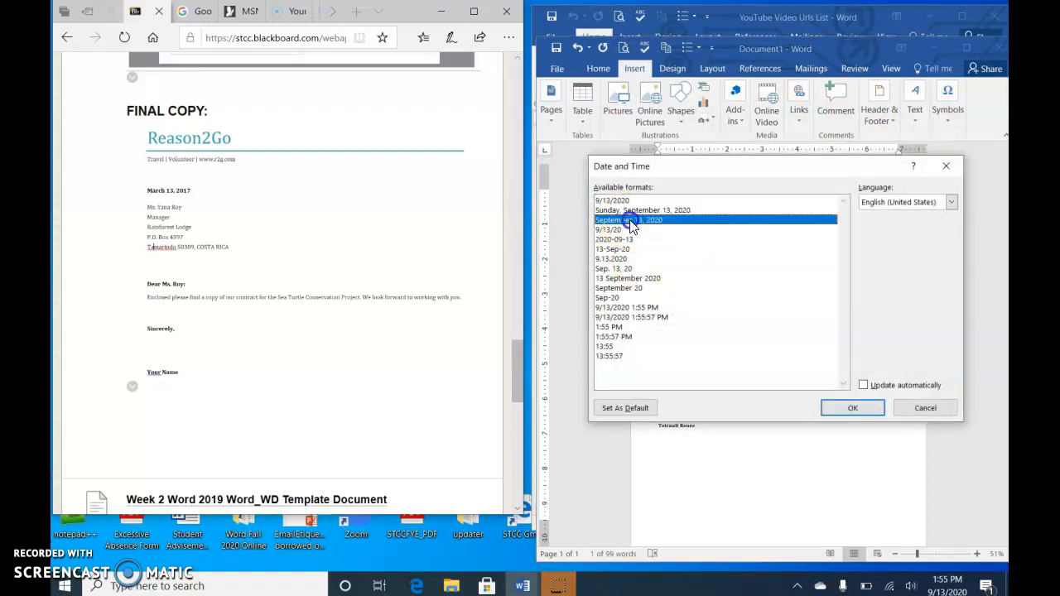
left_click(842, 411)
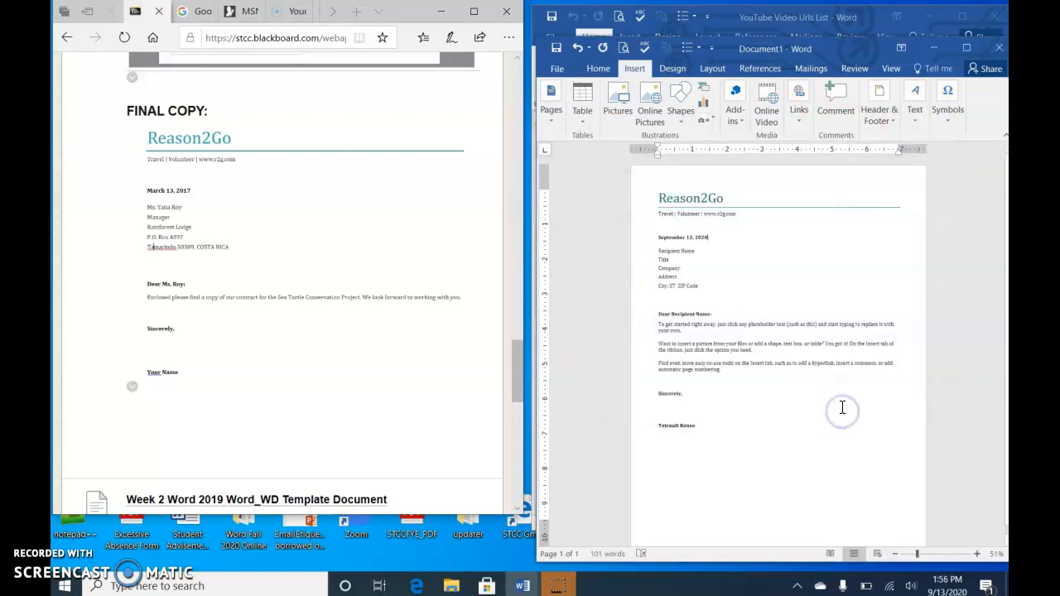
Step: Select the recipient block and body text placeholders in turn to examine what each one covers
left_click(661, 251)
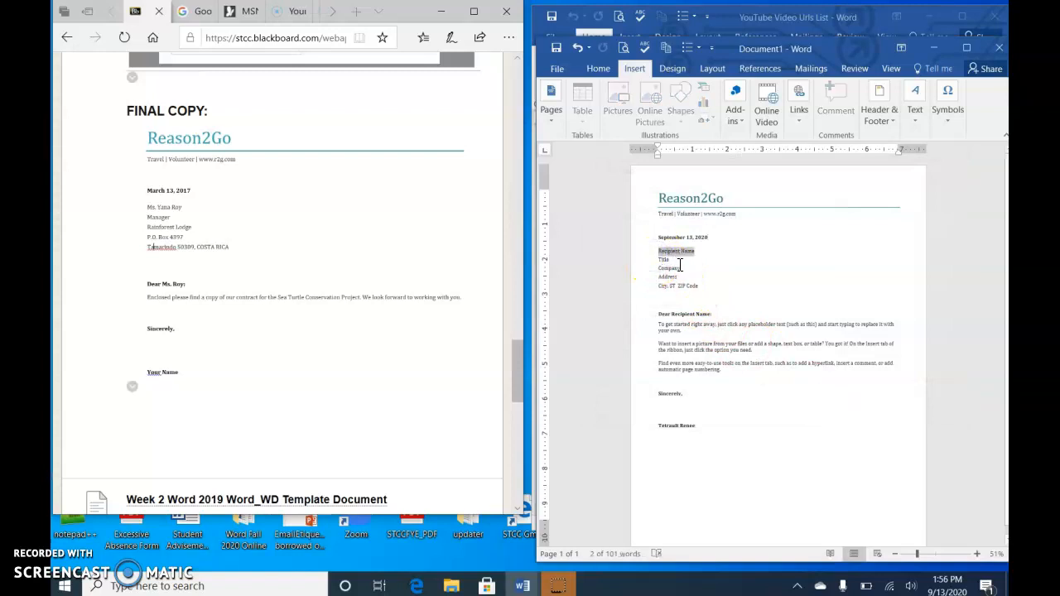
left_click(664, 261)
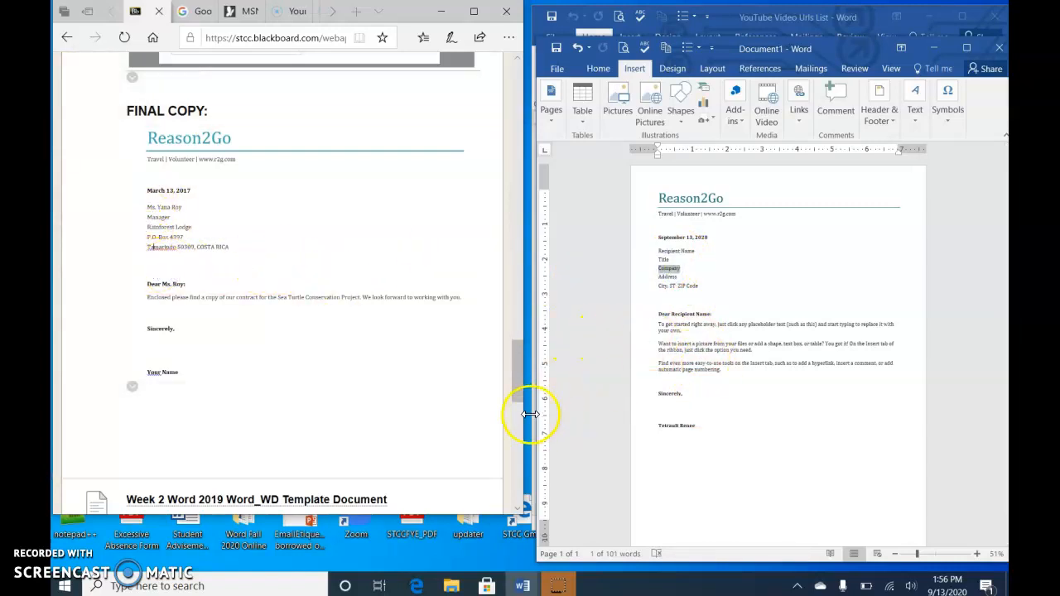
left_click(677, 338)
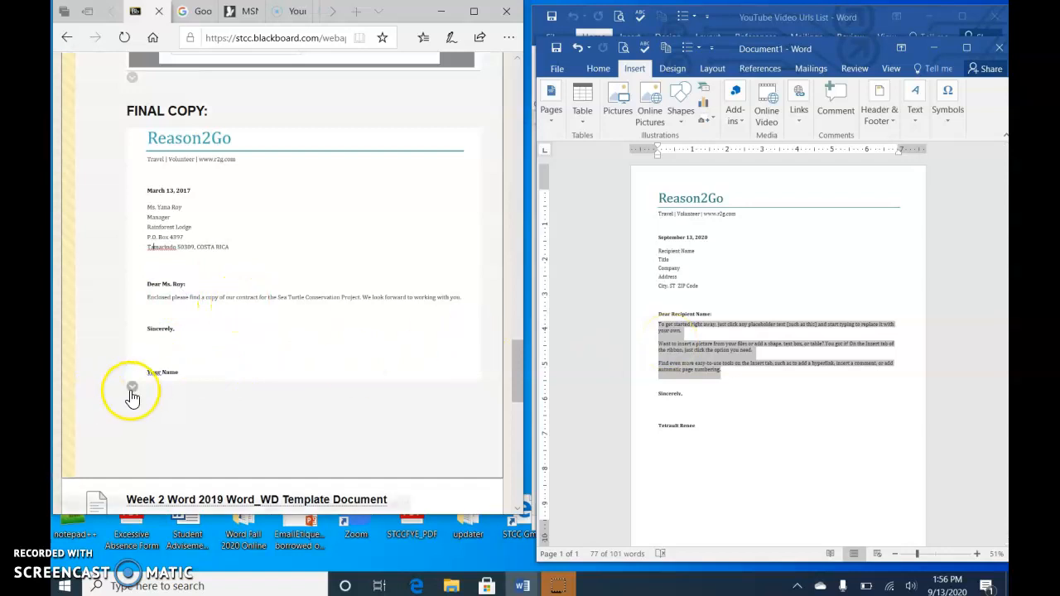
Step: Add a page border of red apple art around the whole document
left_click(699, 456)
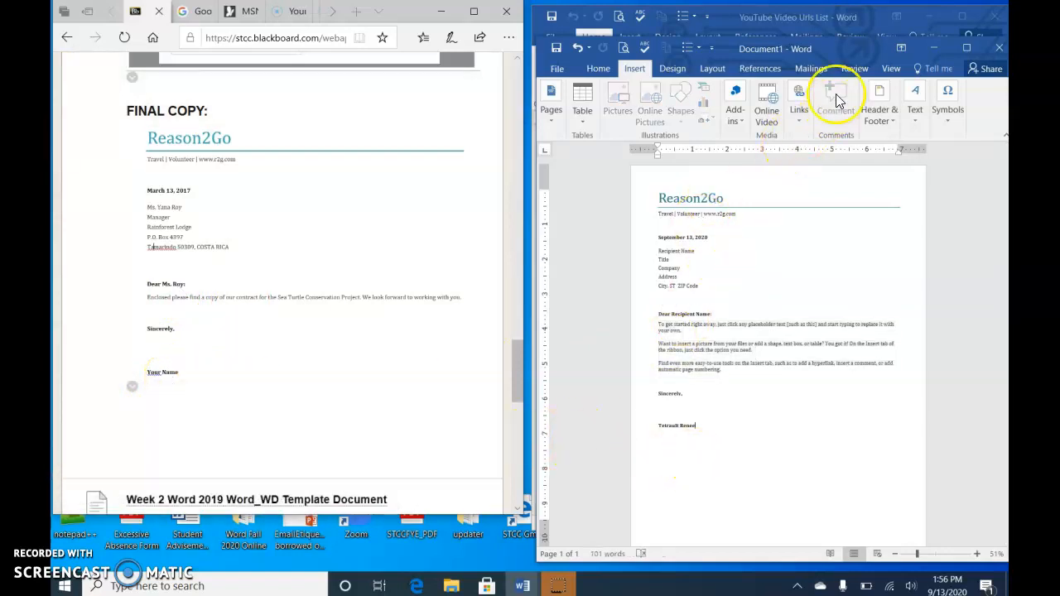
left_click(672, 69)
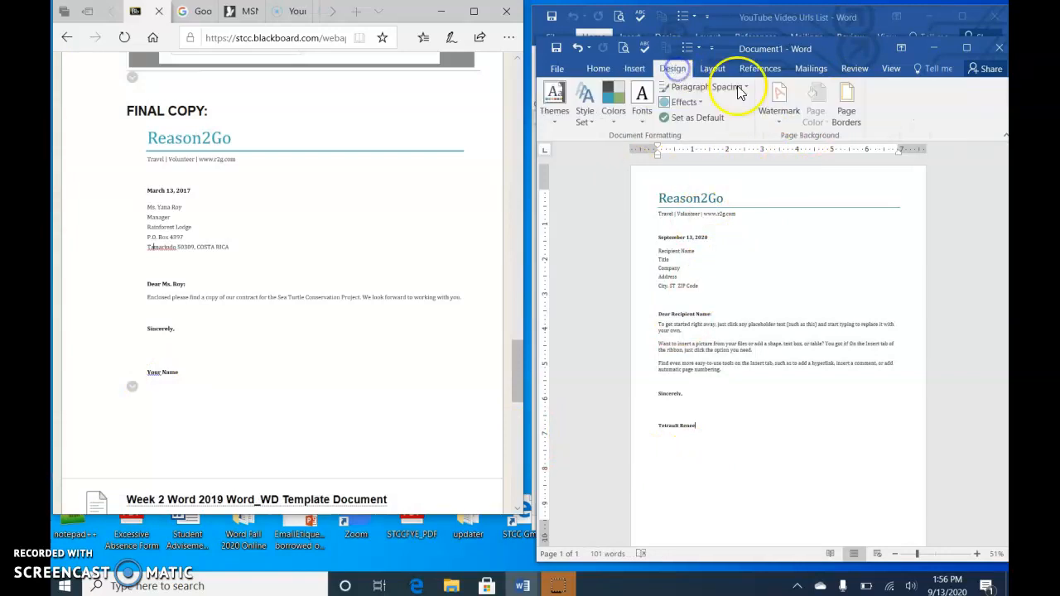
left_click(845, 114)
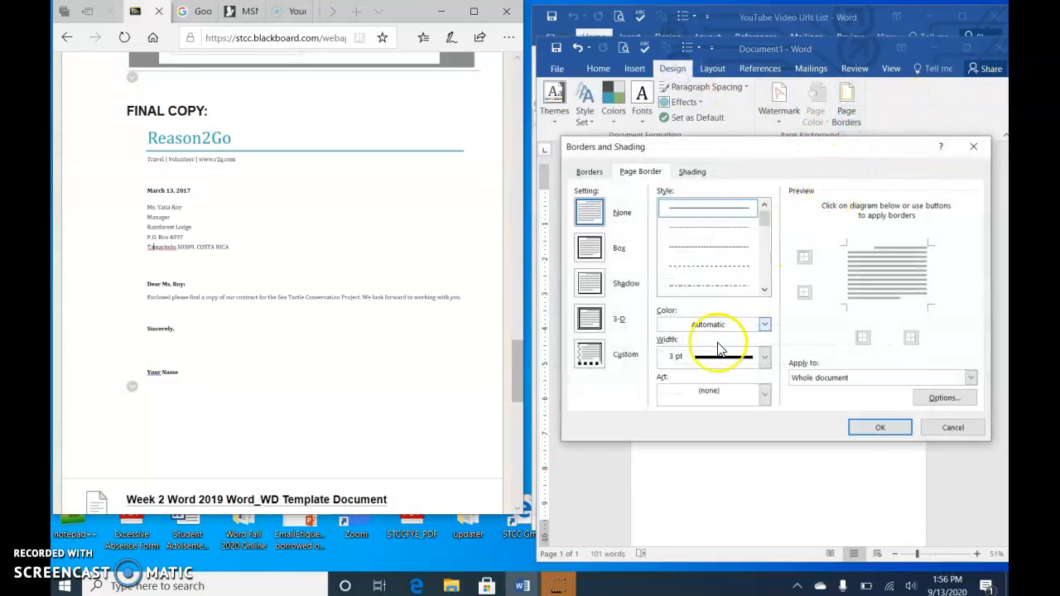
left_click(762, 396)
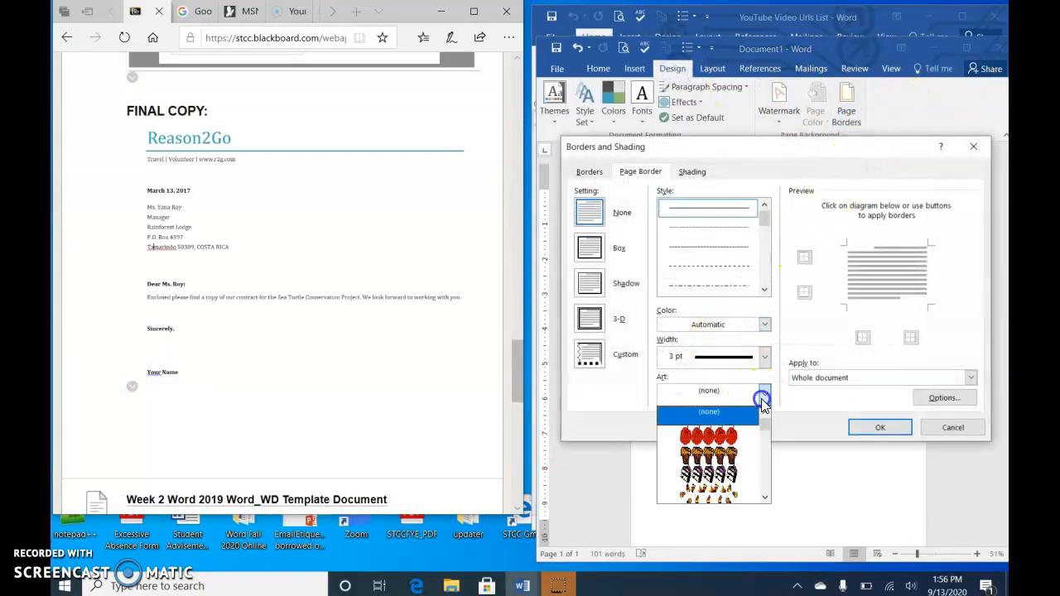
left_click(708, 436)
left_click(879, 427)
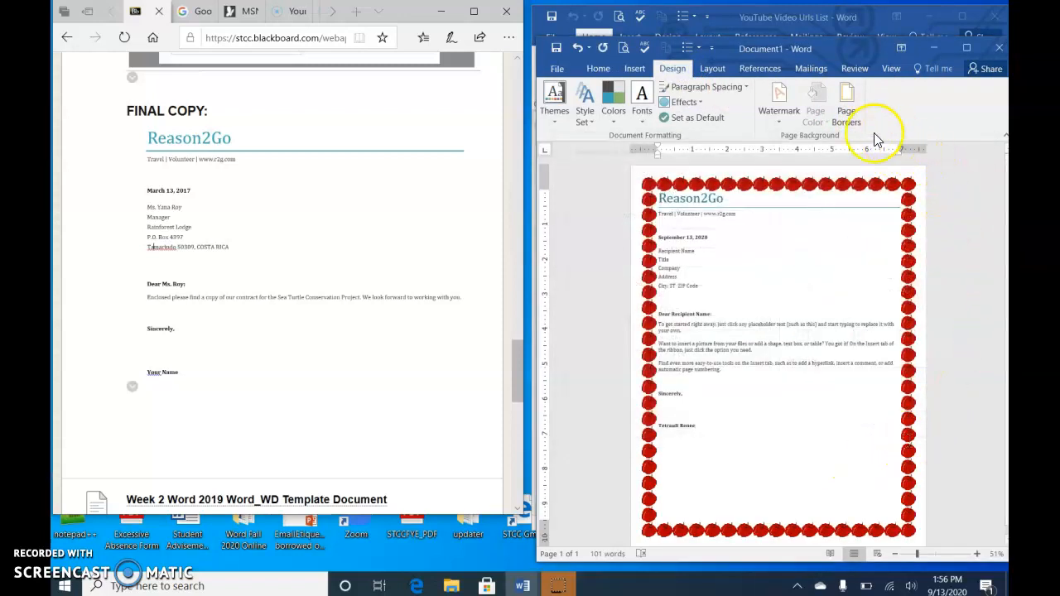
Step: Reduce the apple page border's width to 9 pt
left_click(846, 110)
left_click(702, 357)
left_click(702, 357)
left_click(702, 357)
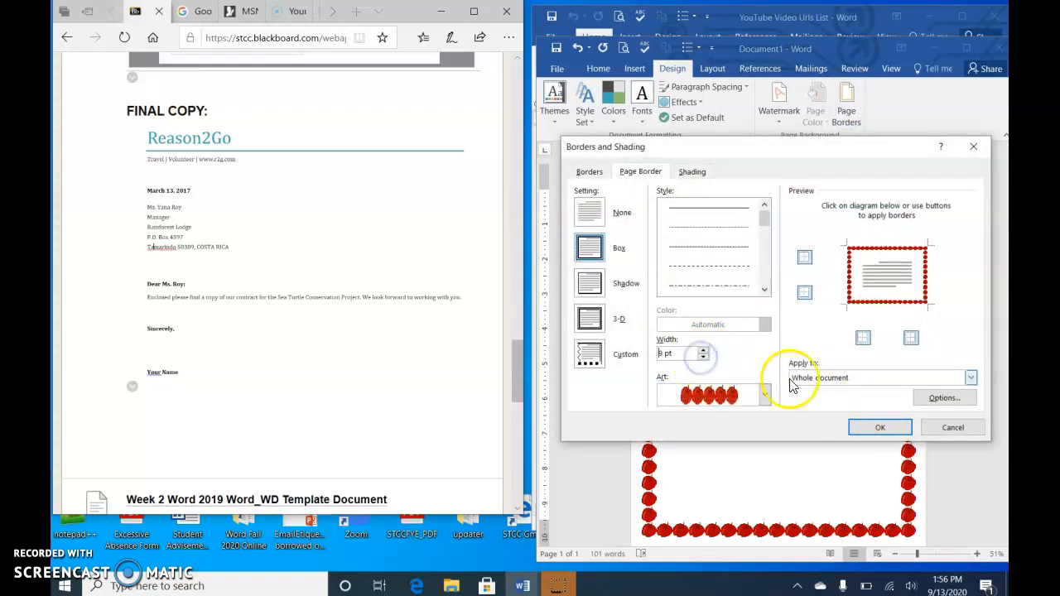
left_click(894, 430)
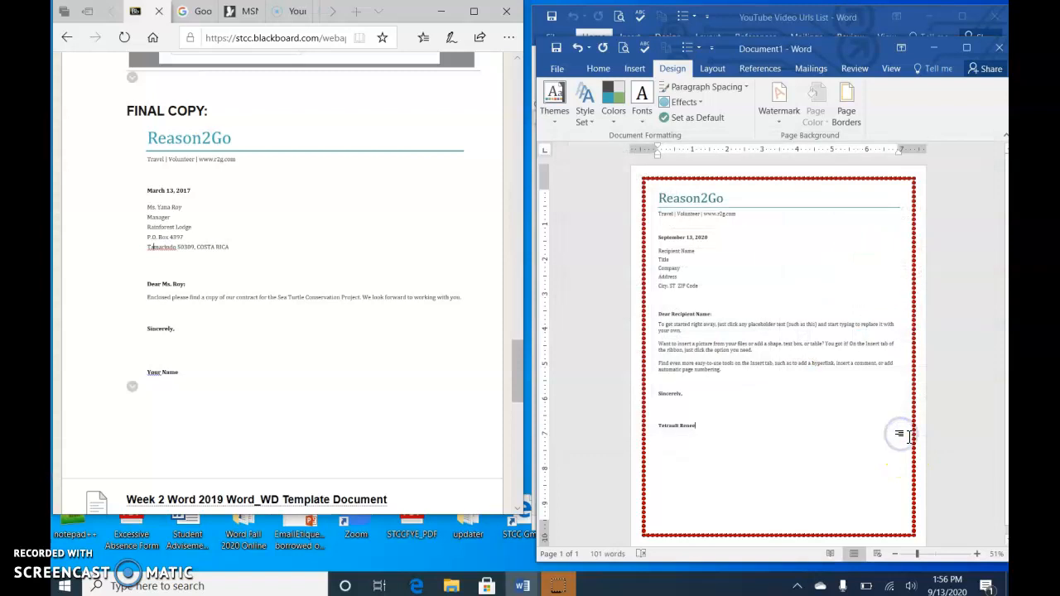